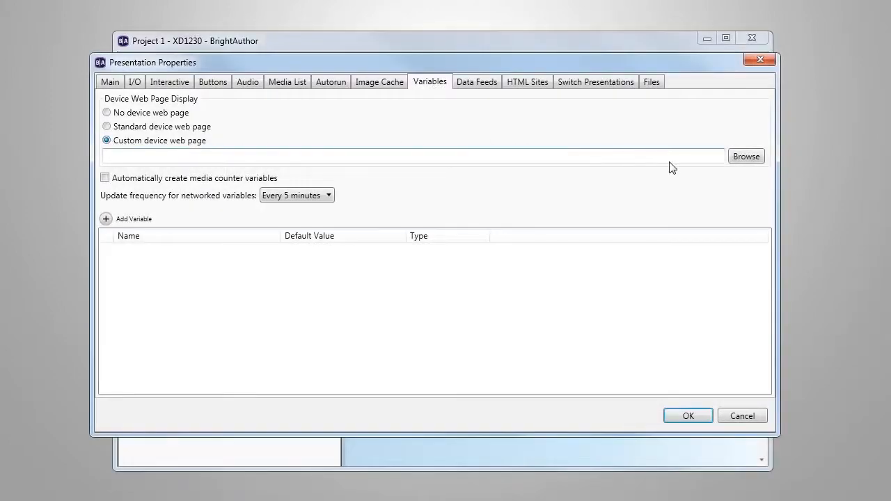
Step: Select deviceWebPage.html from the menu-customDeviceWebPage folder as the presentation's custom device web page
click(741, 160)
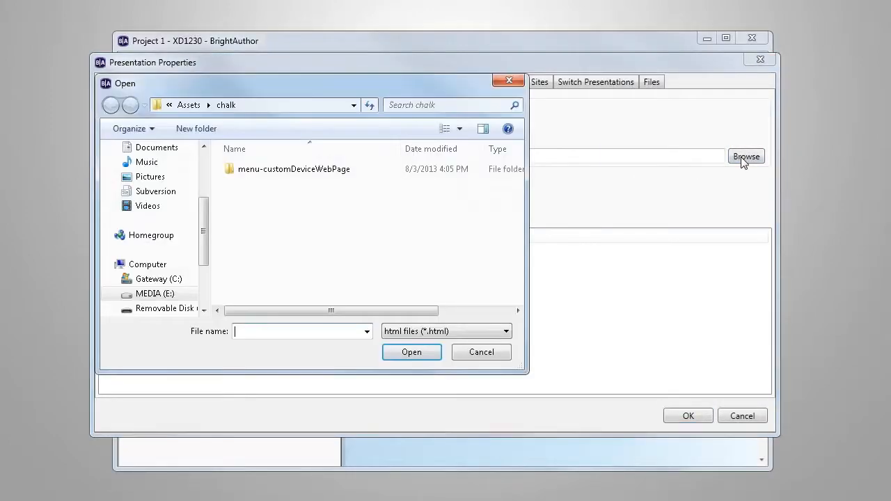
double_click(322, 170)
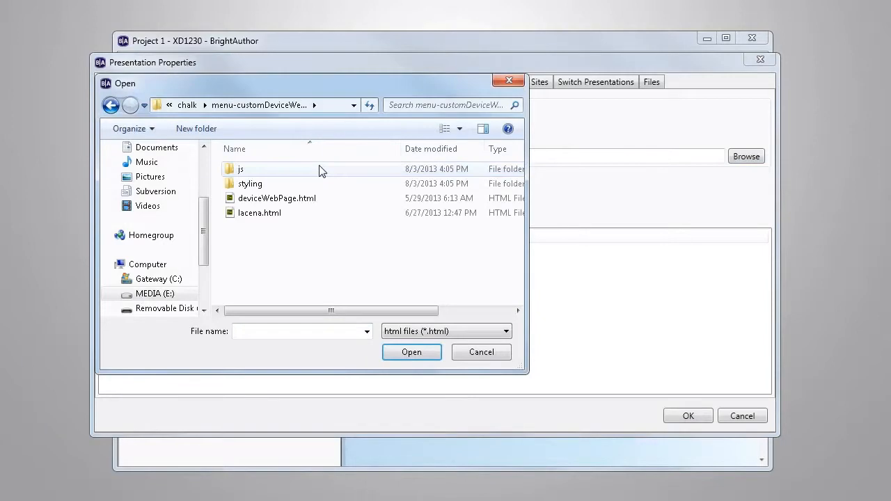
click(290, 199)
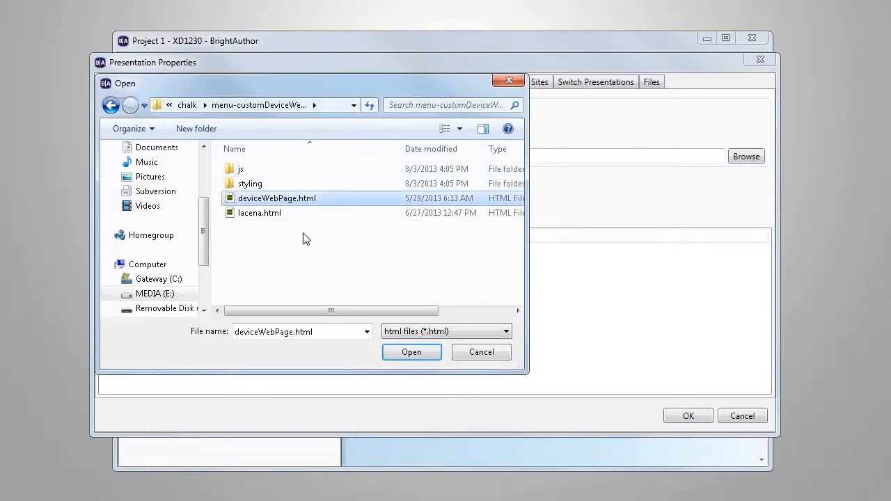
click(405, 353)
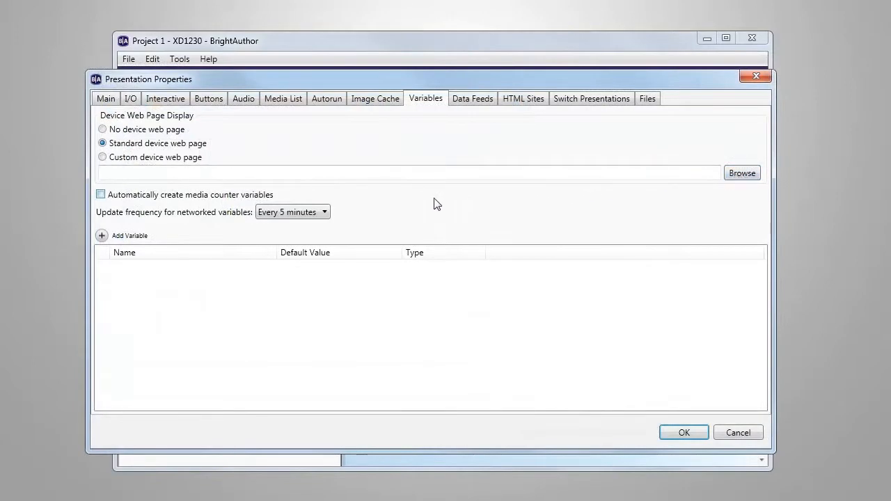
Step: Add a local variable named Wine 1 with the default value "Billecart-Salmon, Réserve..........$70"
click(102, 236)
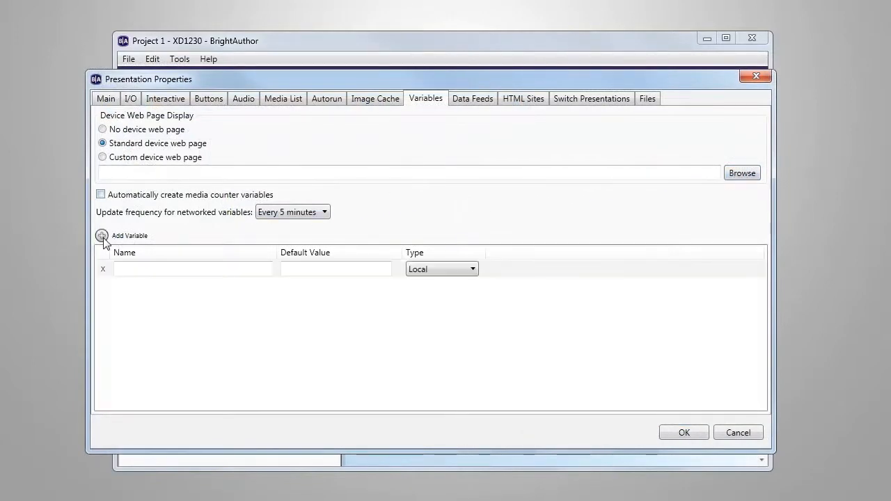
click(132, 268)
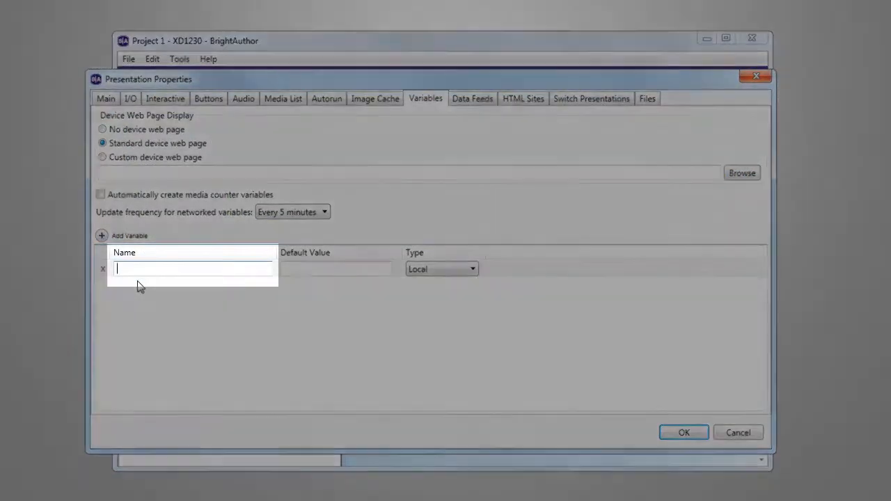
text(Wine 1)
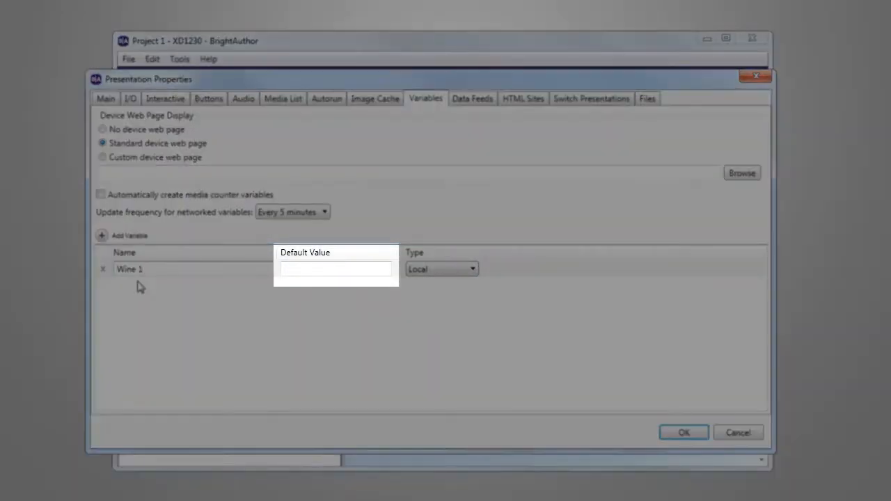
key(Tab)
text(Bill)
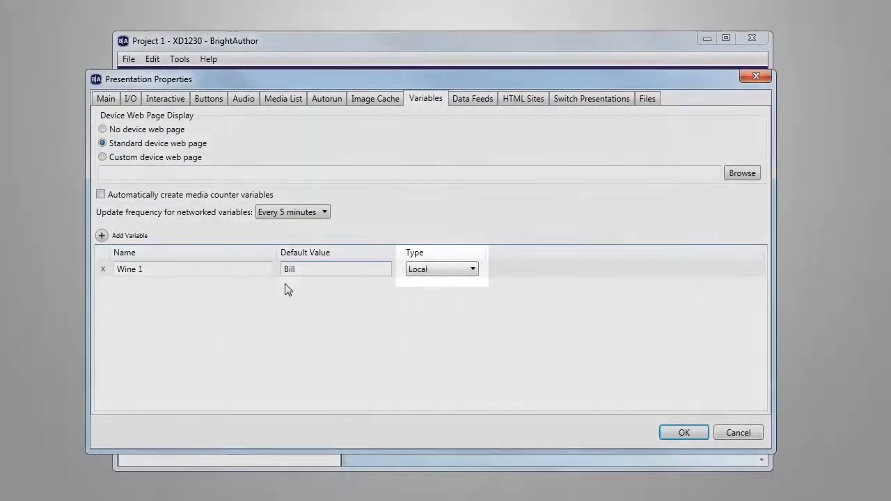
text(ecart-)
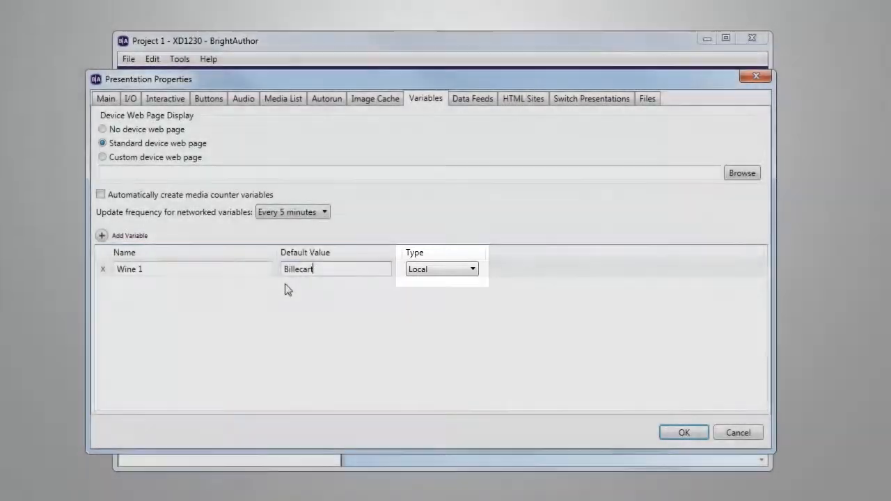
text(Salmon, Réserve.........$70)
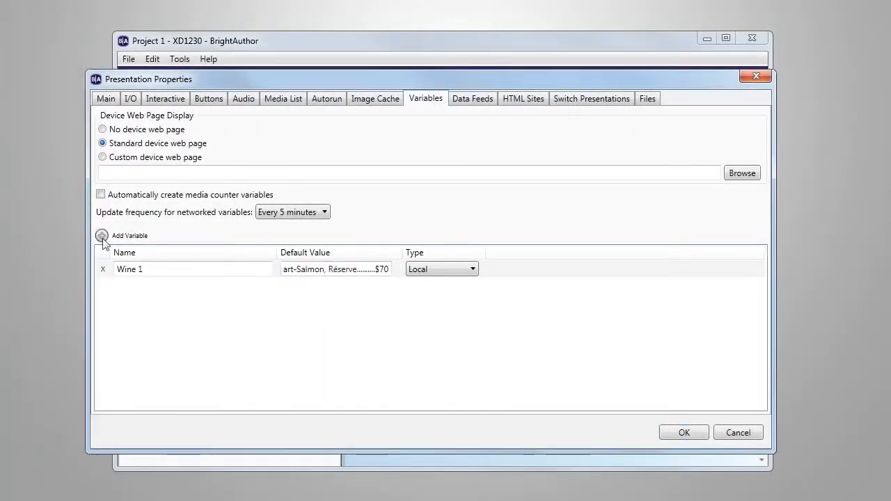
Step: Add a second local variable named Wine 2 with a default value beginning "Charles Ellner"
click(103, 238)
click(127, 288)
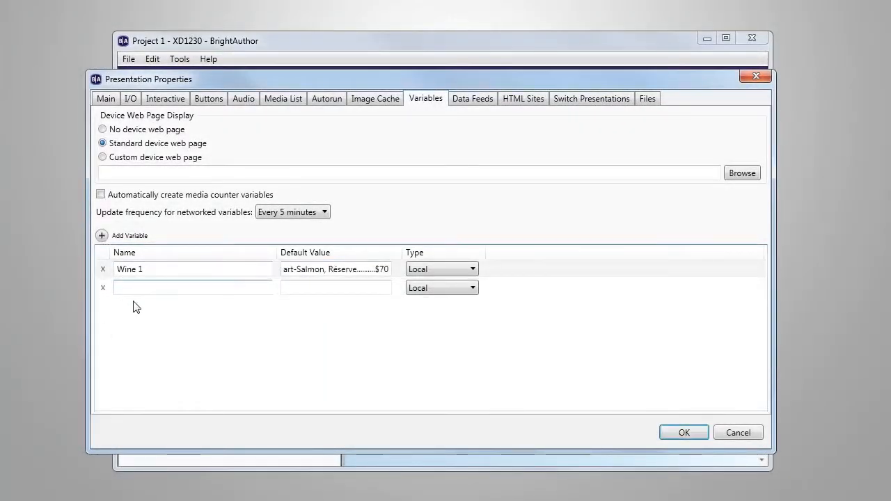
text(Wine 2)
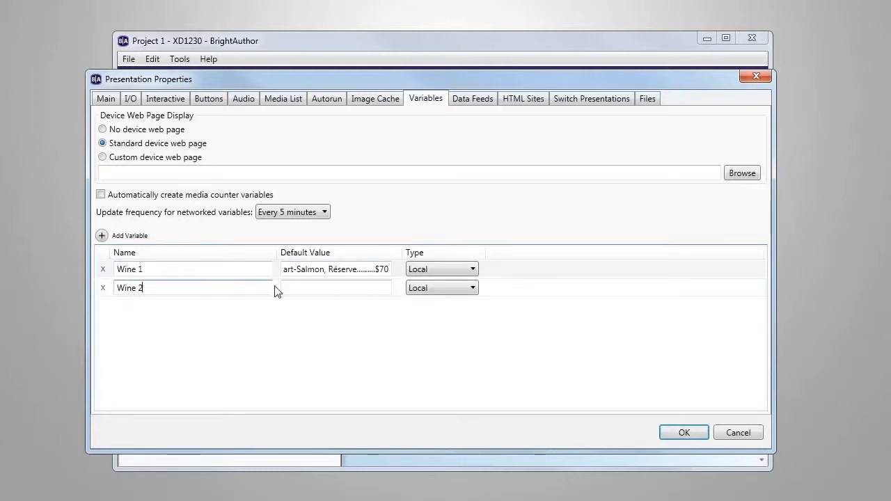
click(292, 288)
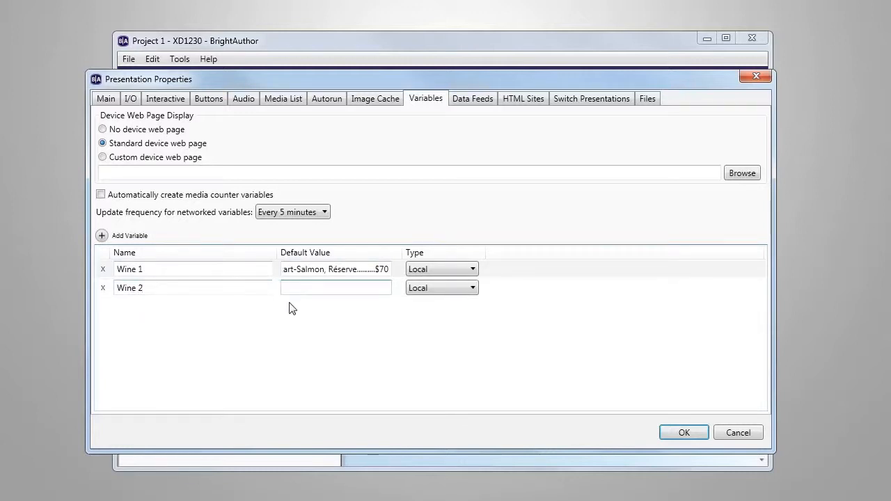
text(Charles Ellner I)
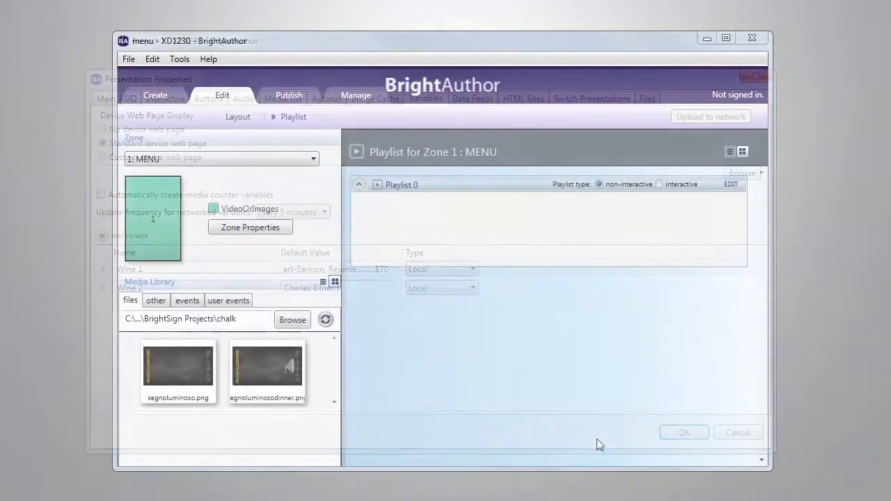
Step: Make the MENU zone's playlist interactive and add a Live Text state to it
click(673, 187)
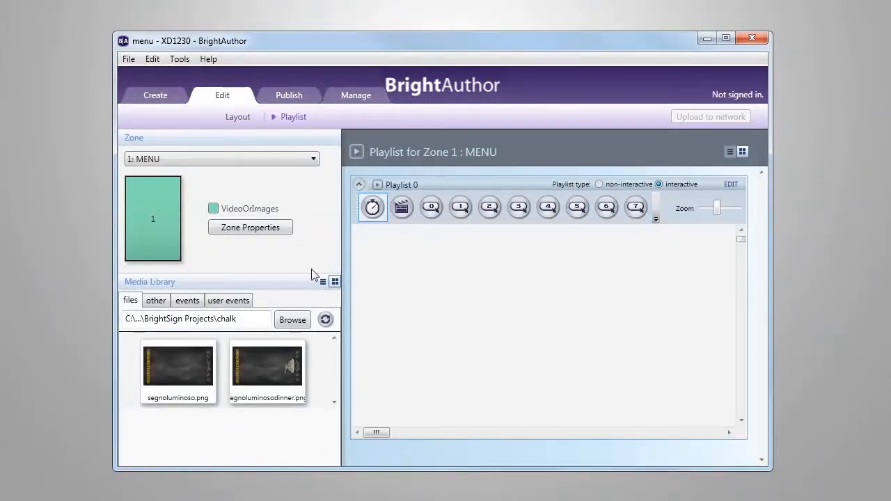
click(162, 303)
drag(331, 337, 329, 384)
drag(182, 376, 459, 257)
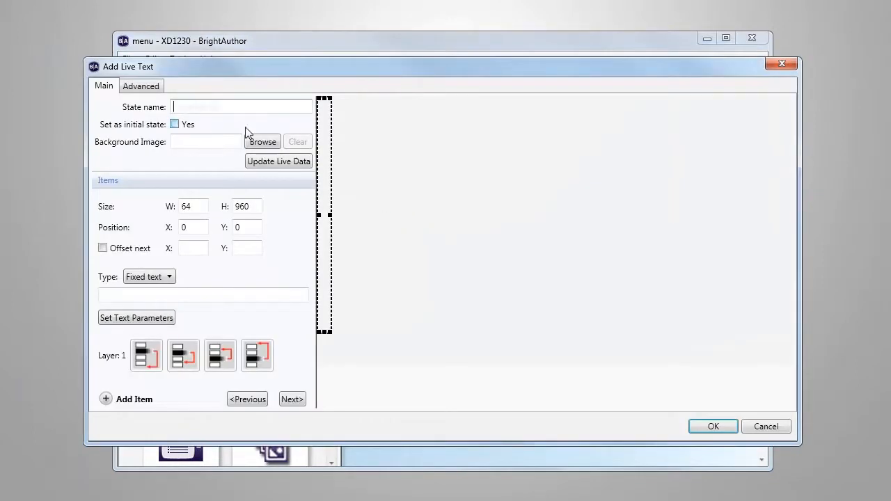
Step: Name the Live Text state Wine Menu and use segnoluminoso.png as its background image
text(Wine Menu)
click(262, 142)
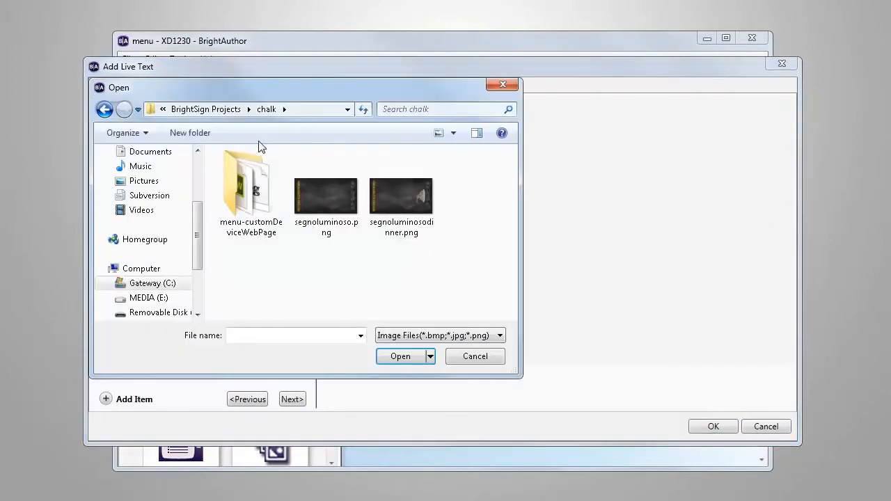
double_click(318, 198)
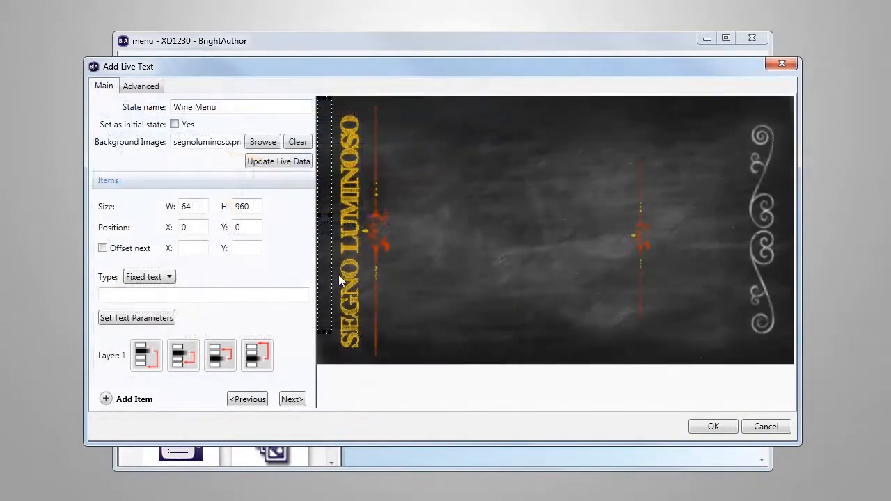
Step: Move the text item to about X 271, Y 67 beside the title and make it show the user variable Wine 1
drag(325, 253, 392, 270)
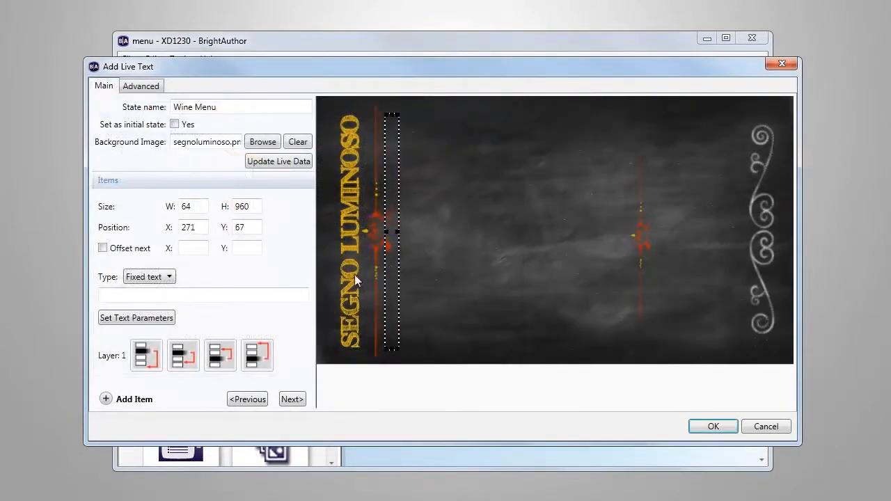
click(168, 277)
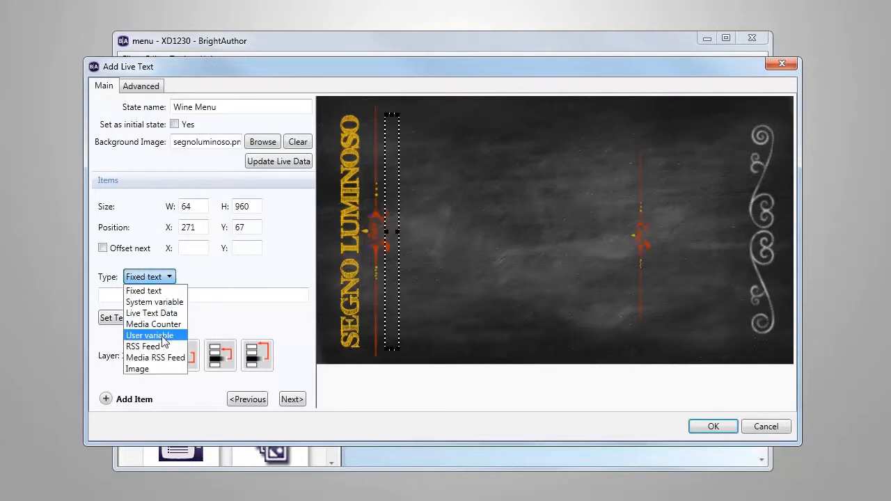
click(163, 337)
click(257, 278)
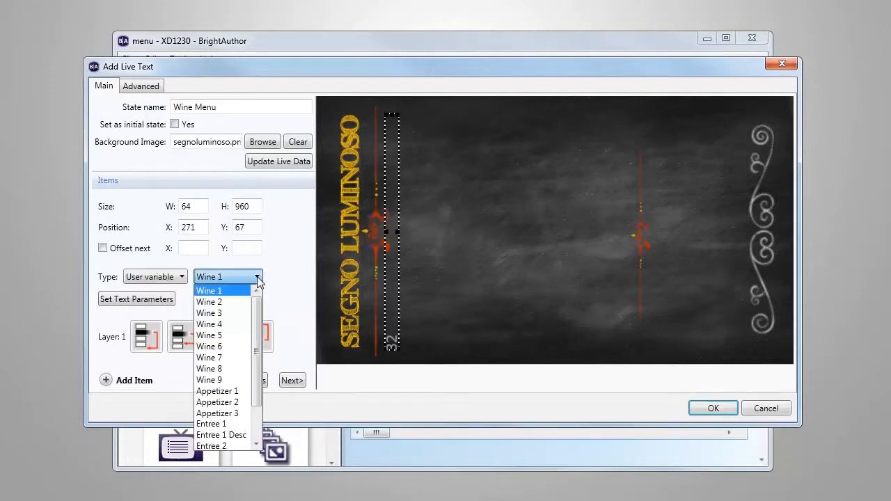
mouse_move(254, 346)
mouse_down()
mouse_move(253, 376)
mouse_move(252, 345)
mouse_up()
click(227, 292)
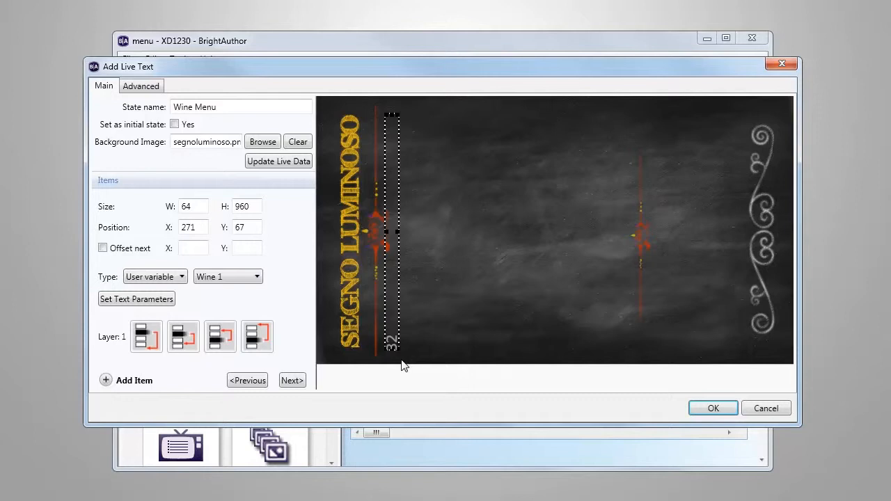
Step: Set the text item's rotation to 270 degrees and save the wine Live Text state
click(160, 299)
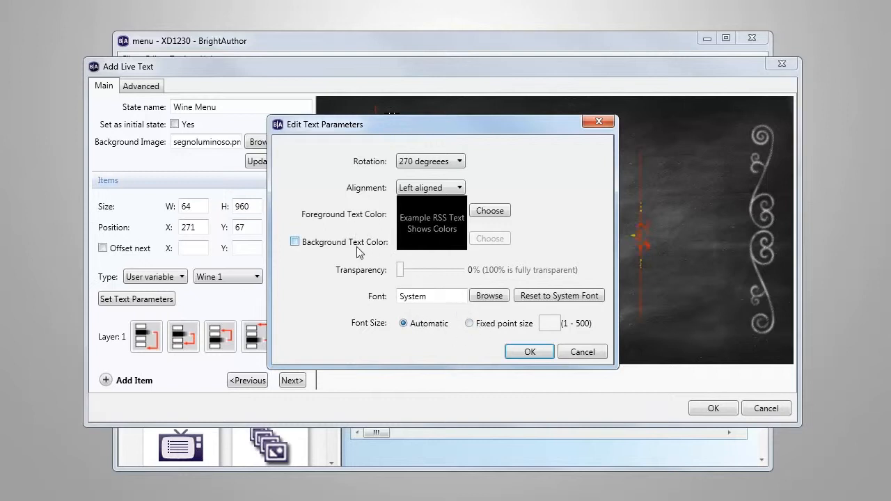
click(459, 163)
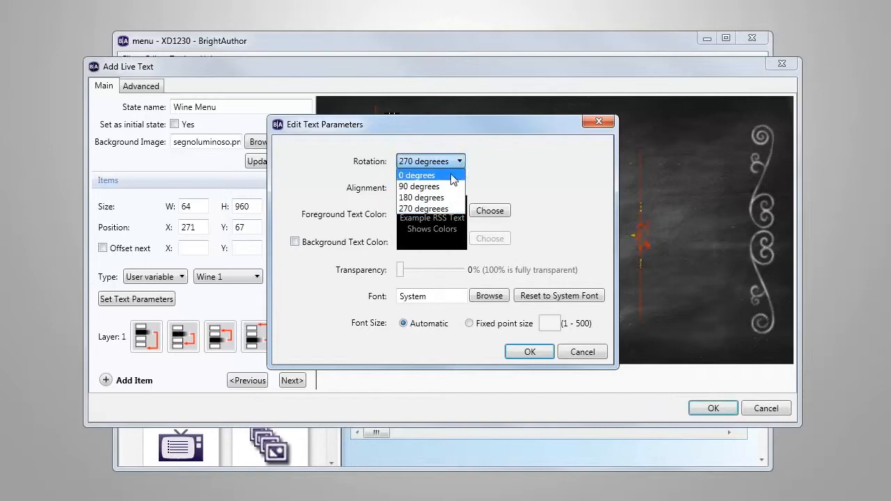
click(432, 209)
click(531, 352)
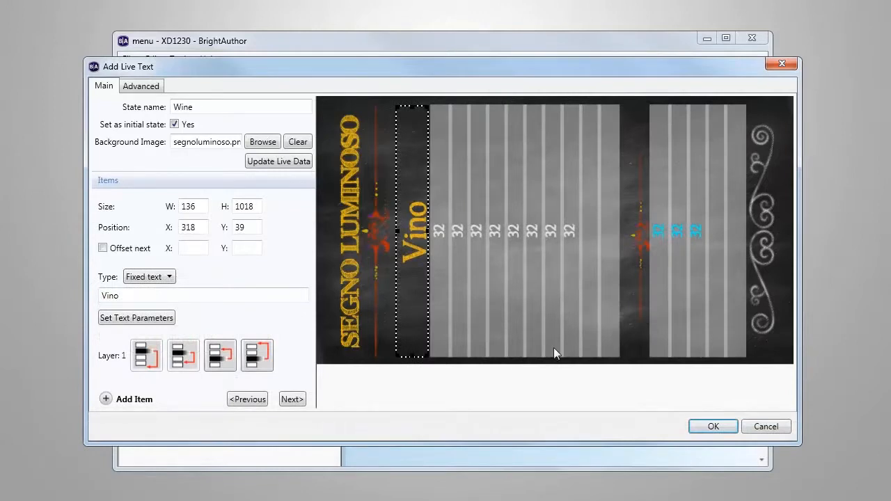
click(710, 427)
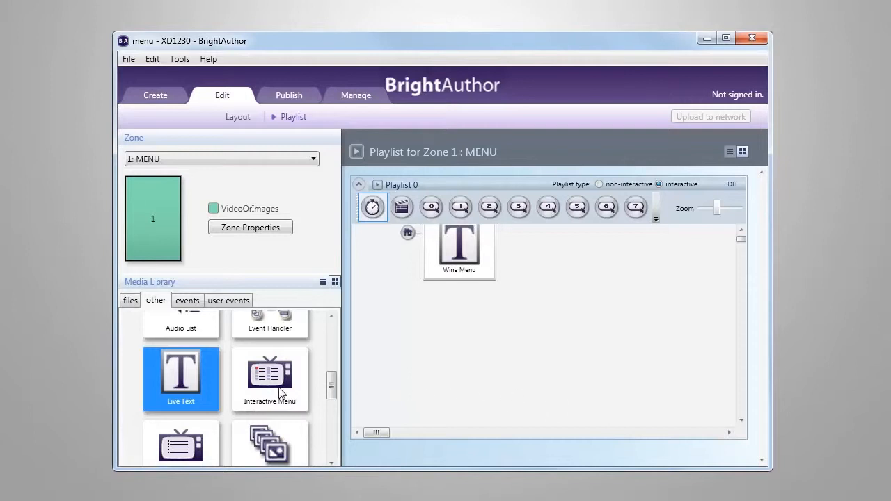
Step: Add a second Live Text state named Dinner Menu below the wine state and save it
drag(282, 396, 467, 350)
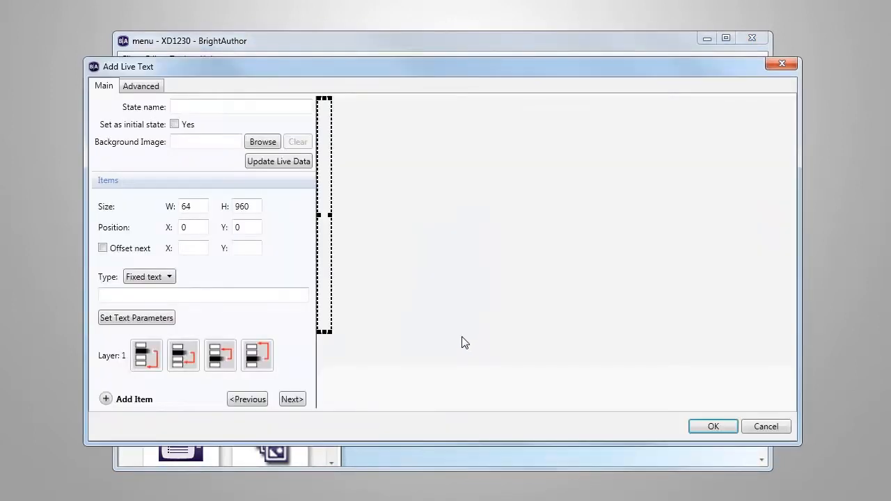
click(219, 107)
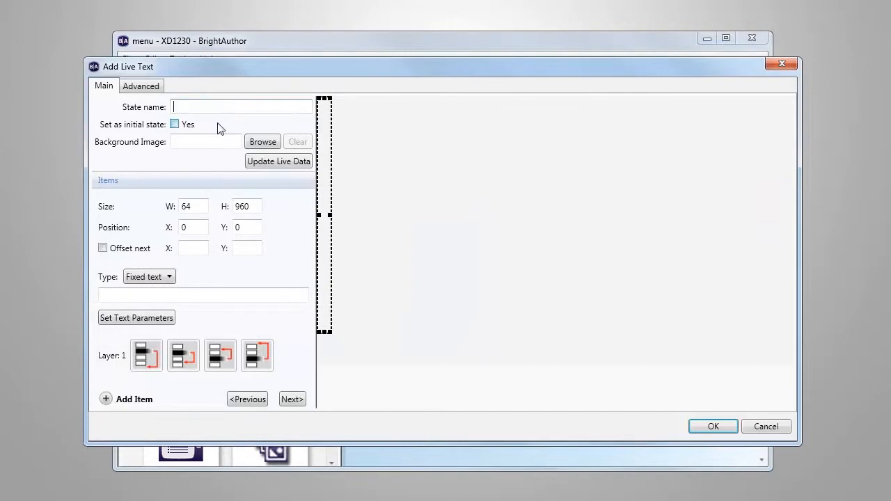
text(Dinner Menu)
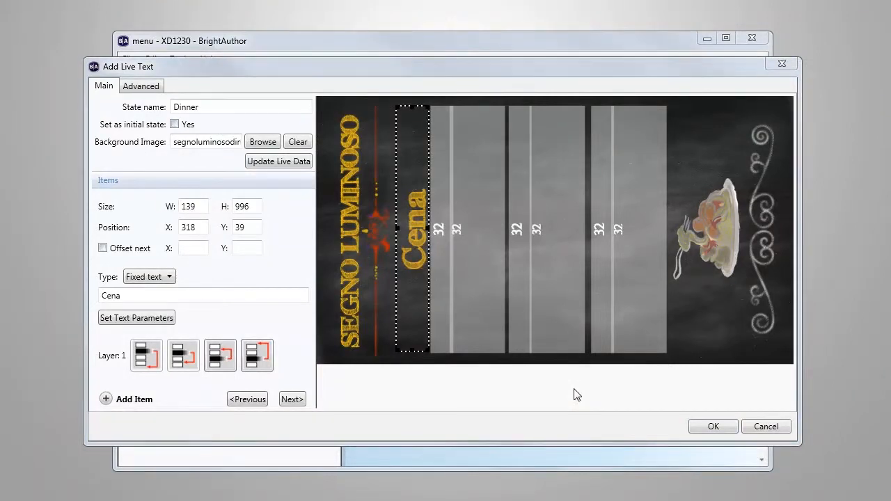
click(722, 426)
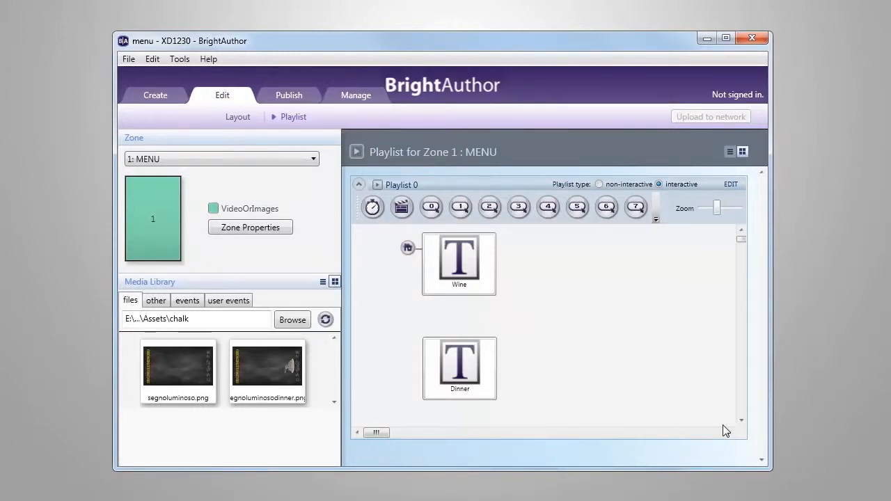
Step: Add a UDP input event with the input Dinner that transitions from the Wine state to the Dinner state
click(655, 219)
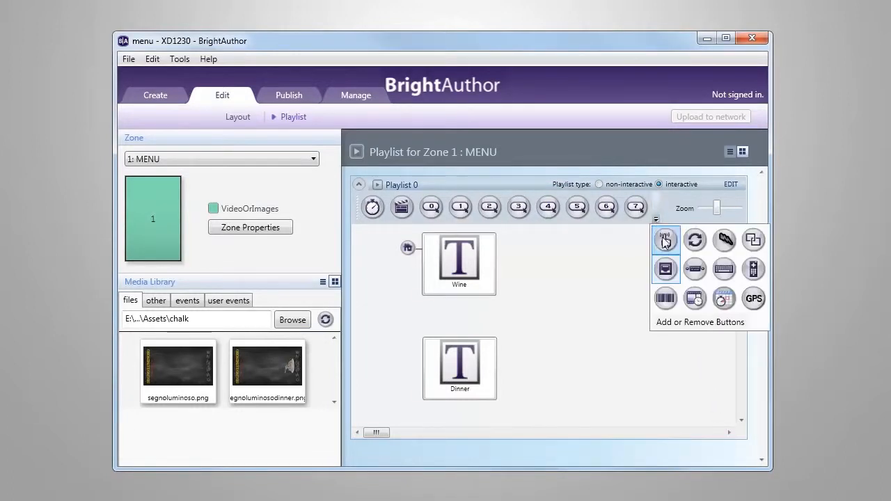
click(666, 270)
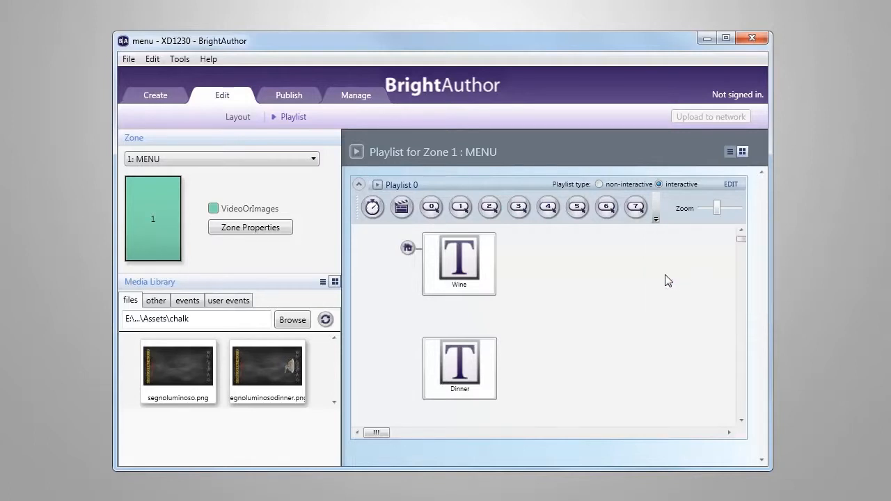
drag(459, 295, 458, 390)
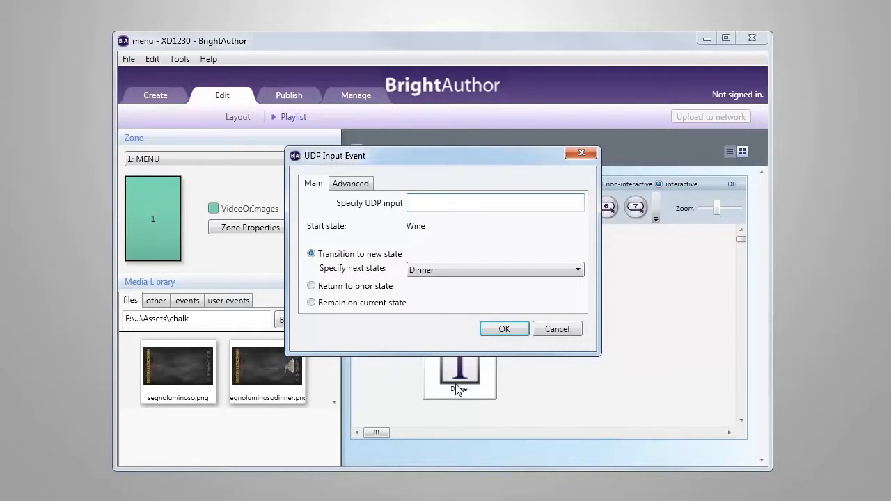
click(414, 203)
text(Dinner)
click(503, 329)
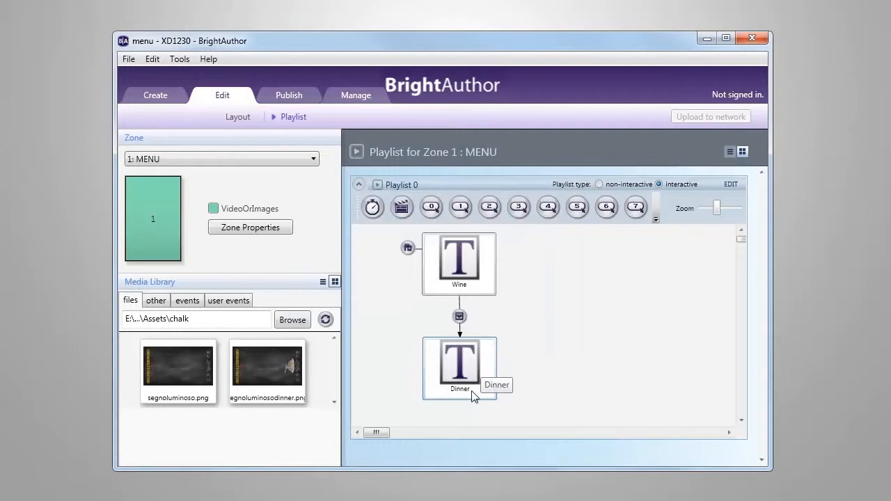
Step: Add a UDP input event with the input Wine that transitions from the Dinner state back to Wine
mouse_move(472, 396)
mouse_down()
mouse_move(487, 362)
mouse_move(482, 287)
mouse_up()
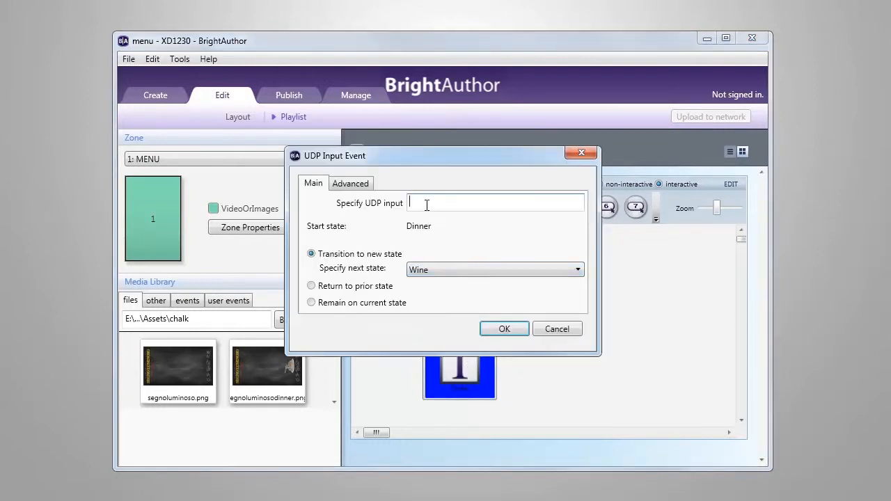
text(Wine)
click(503, 331)
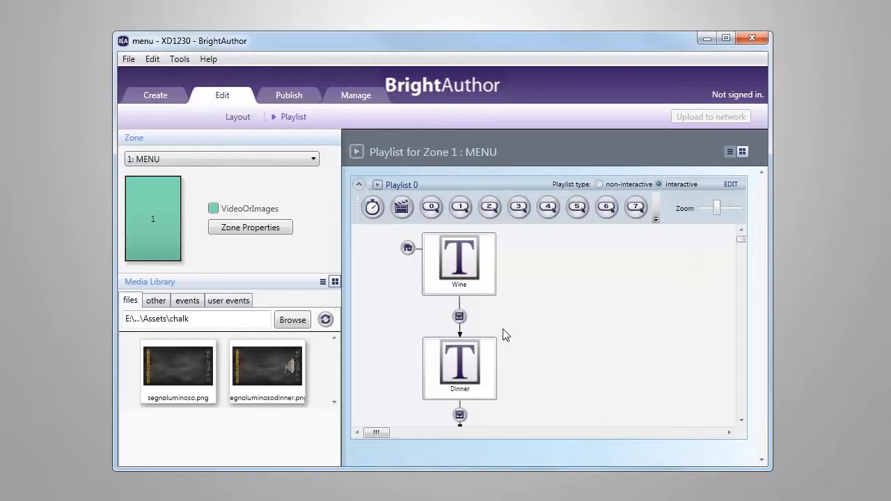
Step: Publish the scheduled menu presentation to local storage on drive H:\
click(301, 102)
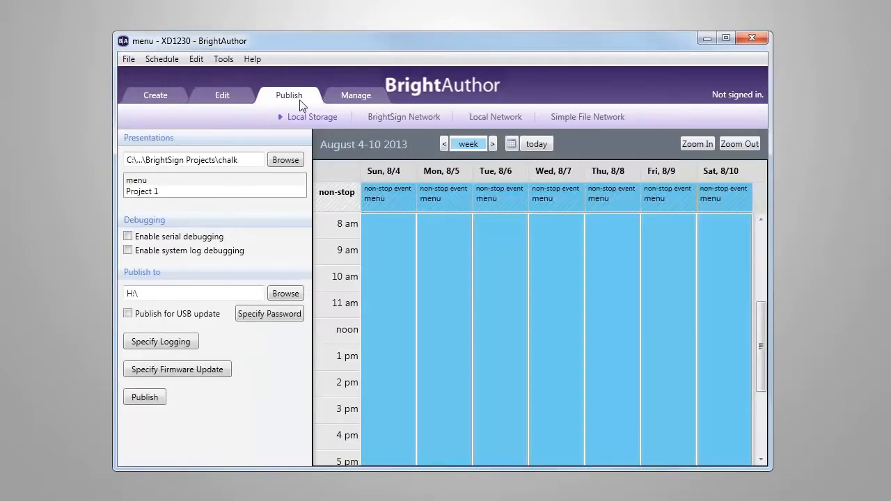
click(145, 397)
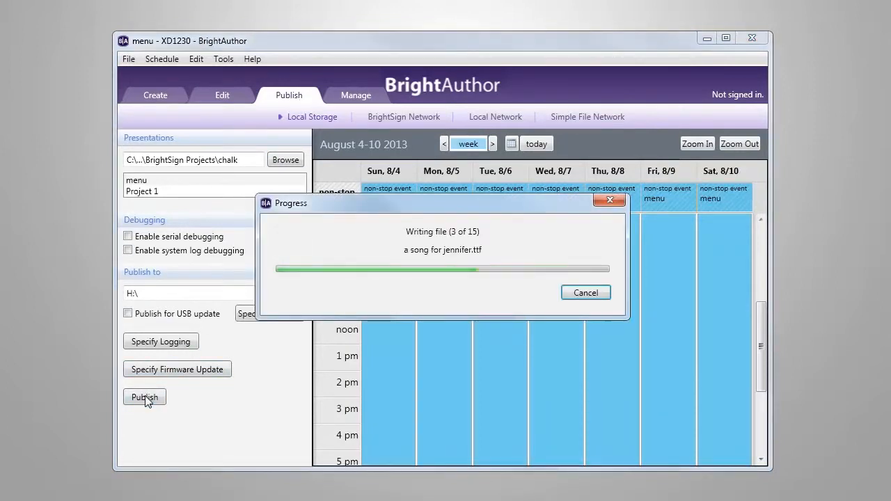